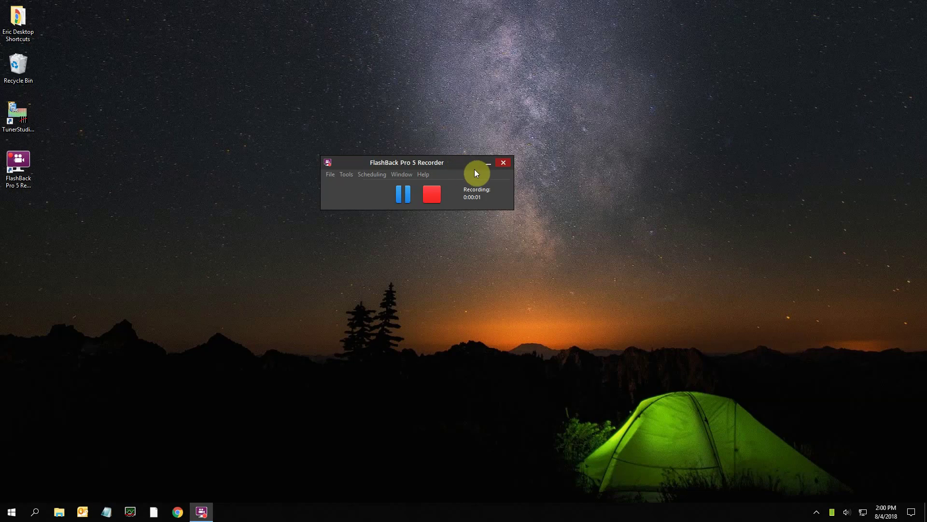
Minimize the FlashBack Pro 5 Recorder window to clear the desktop
left_click(489, 163)
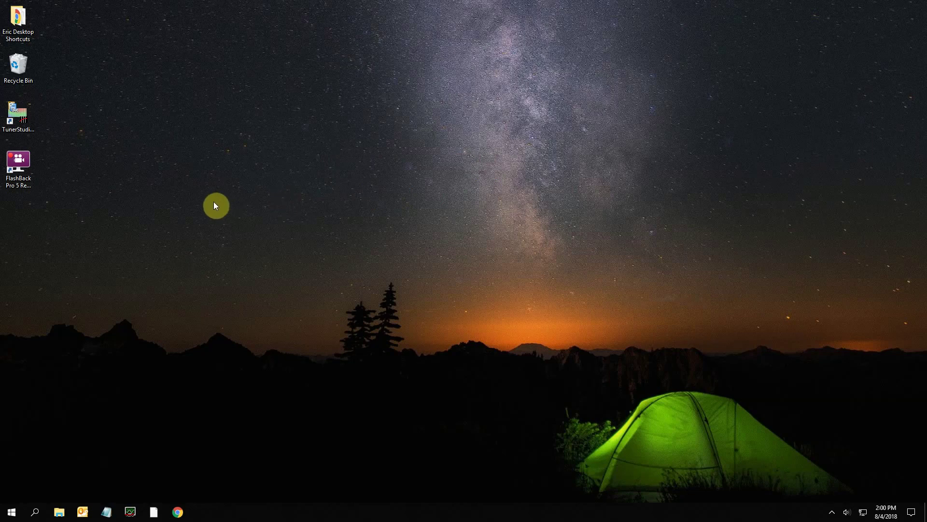
Show USB Drive (E:) in File Explorer with the Name column widened to full file names
left_click(59, 512)
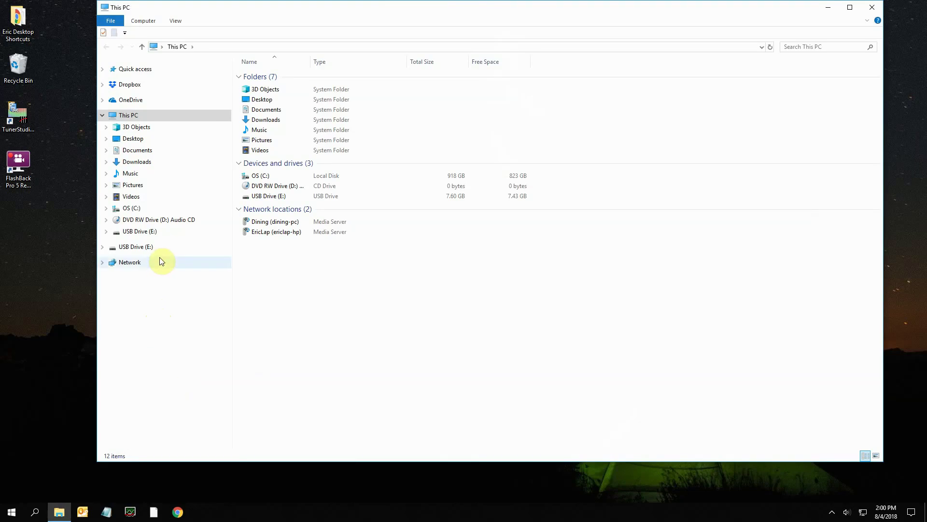
left_click(154, 247)
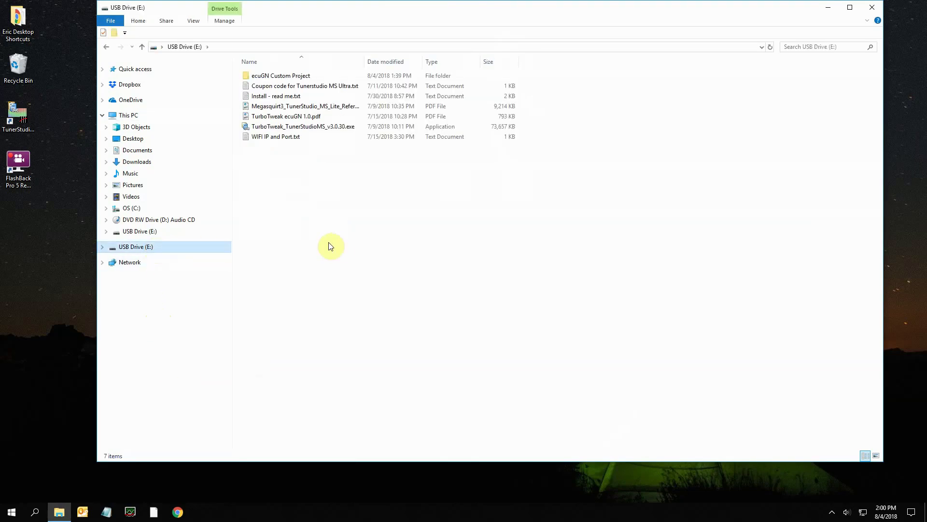
left_click_drag(364, 62, 439, 62)
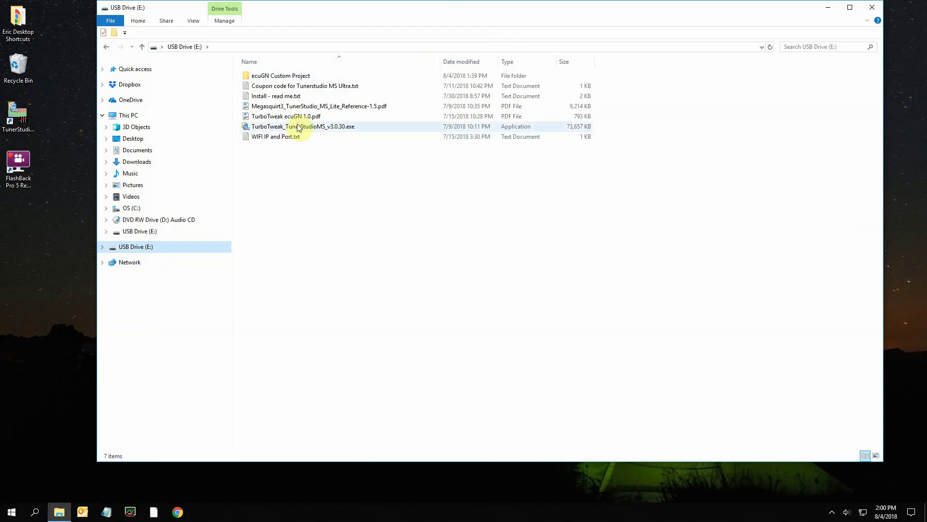
Read and close the TunerStudio coupon code file, then select the TunerStudio installer
double_click(299, 87)
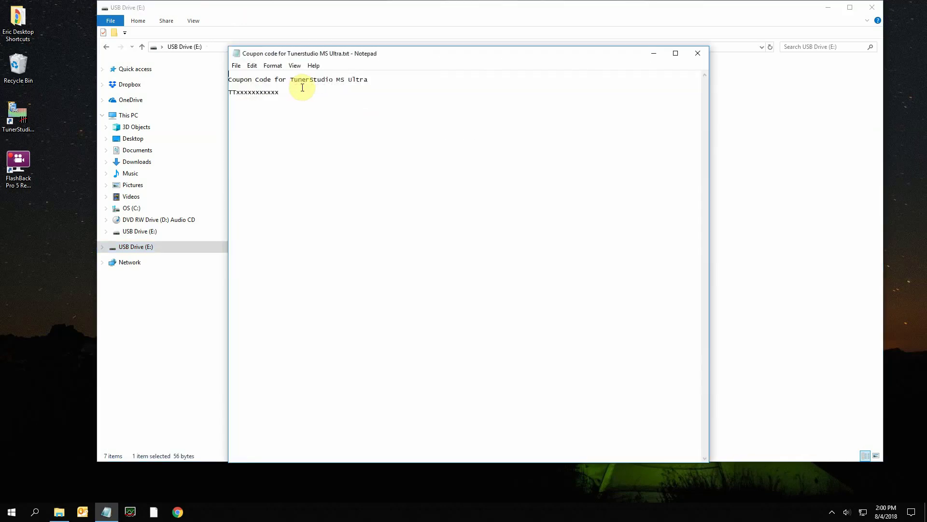
left_click(697, 55)
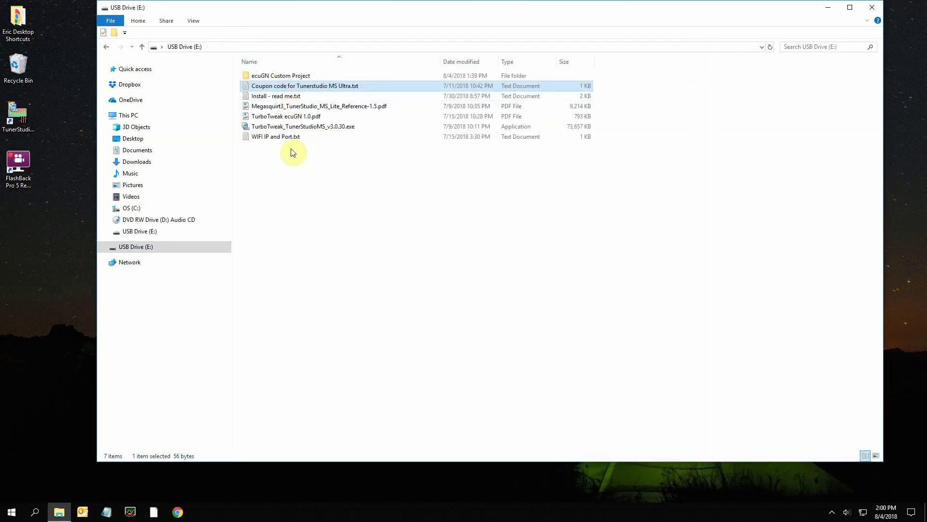
left_click(281, 128)
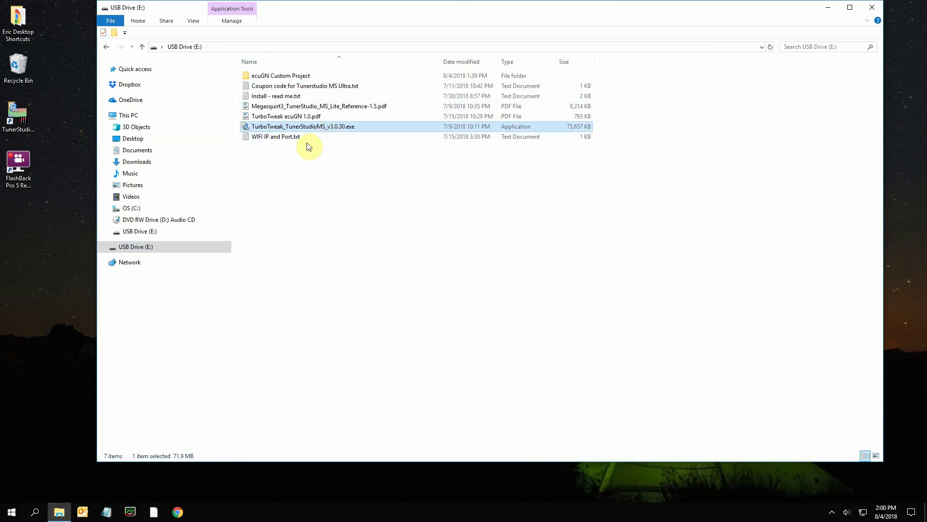
mouse_move(311, 133)
Launch TunerStudio MS Ultra and bring up Help > Update Registration's Enter Registration Information dialog
double_click(24, 123)
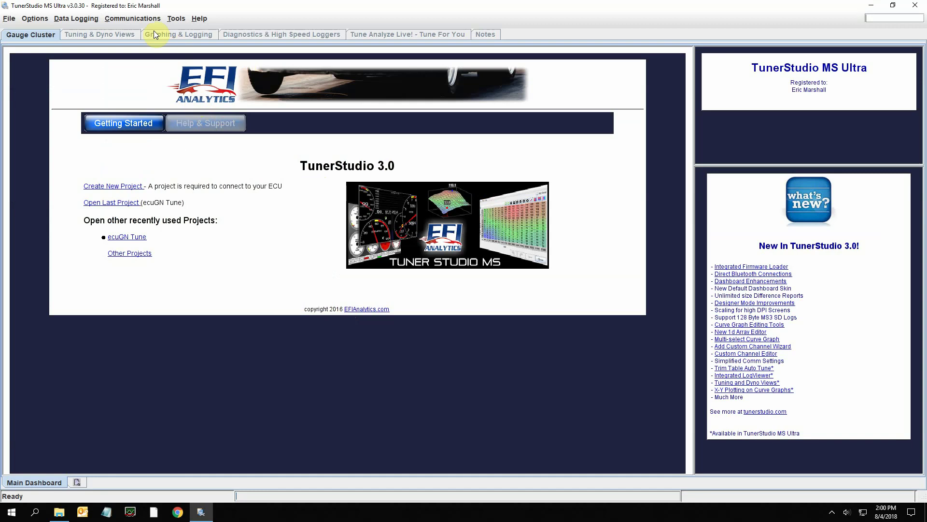
left_click(146, 19)
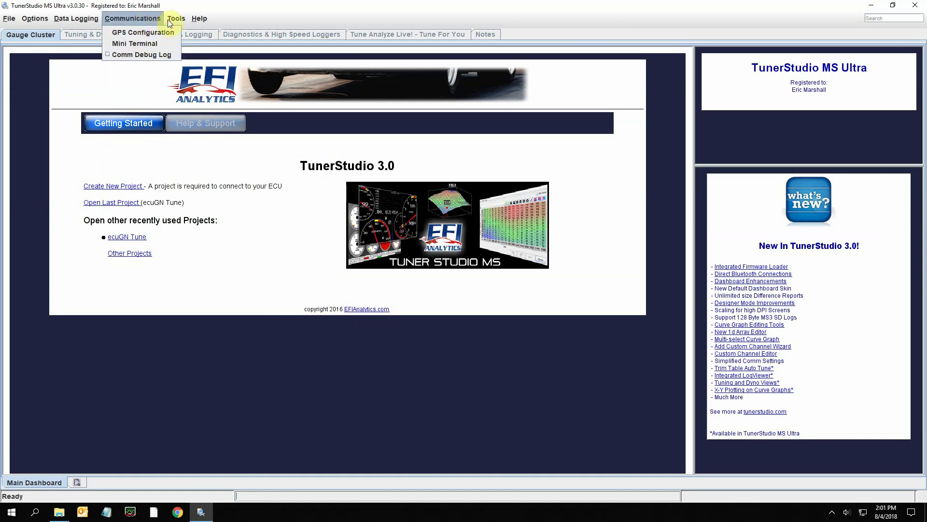
mouse_move(180, 19)
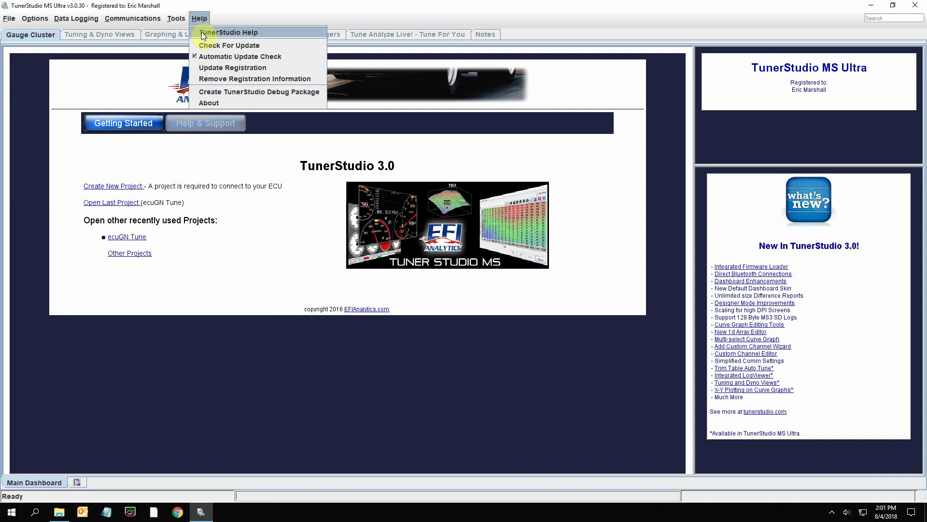
left_click(260, 67)
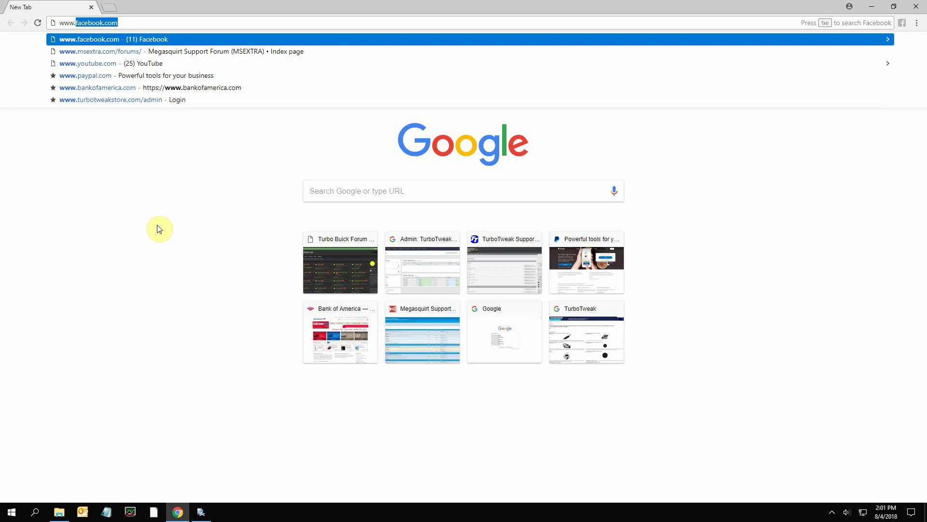
Load efianalytics.com/turbotweak in Chrome
type("efianalytics")
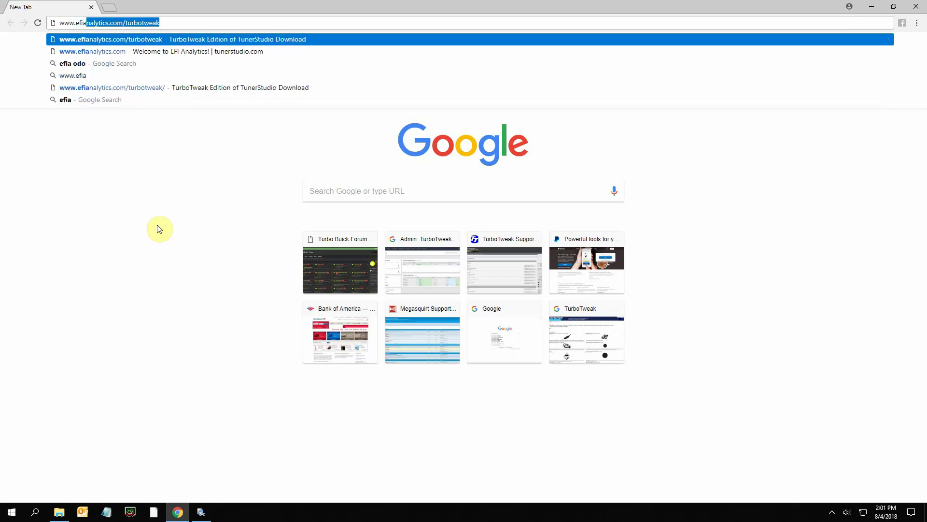
left_click(174, 22)
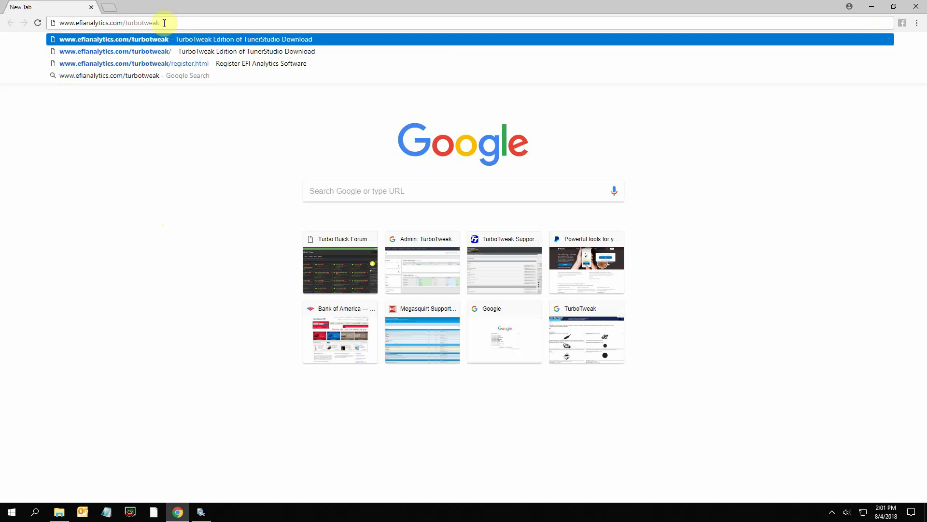
key("Return")
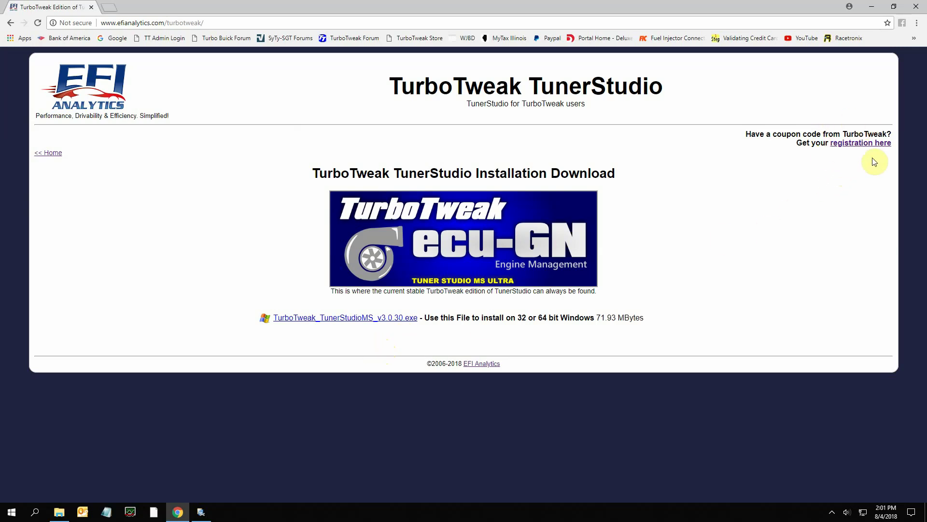
Go to the TurboTweak registration form, select the coupon code field, then close Chrome
left_click(865, 144)
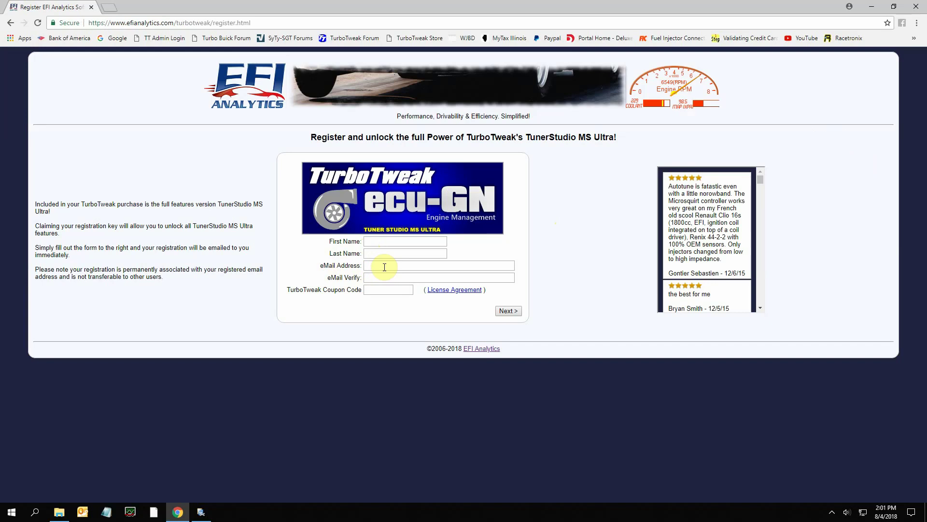
left_click(365, 290)
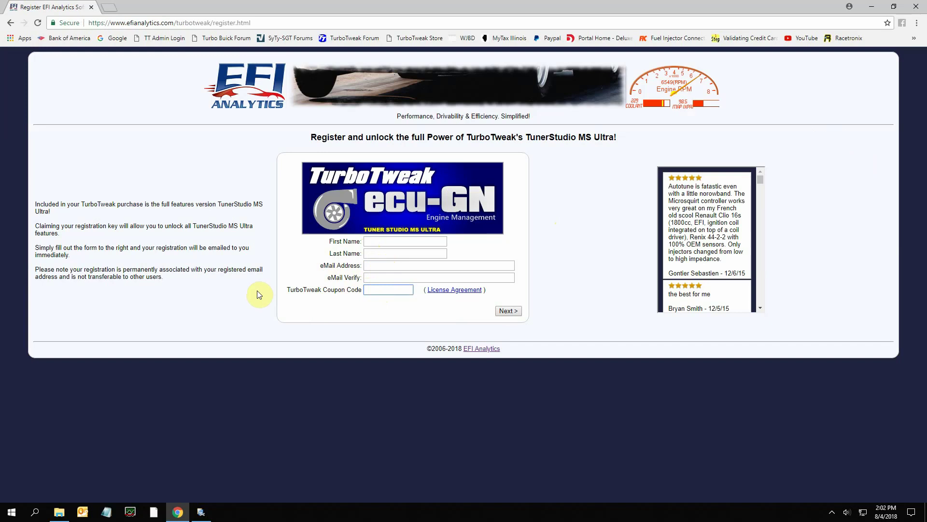
left_click(917, 6)
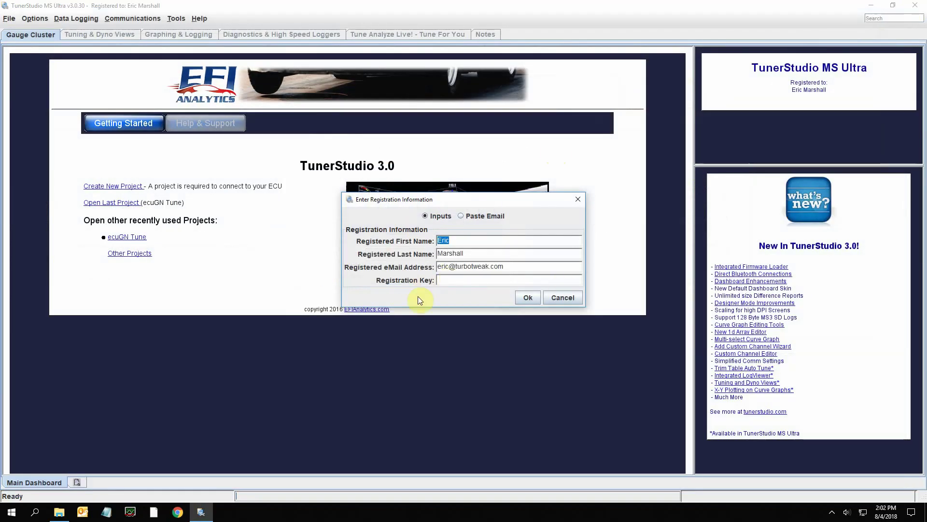
Cancel the Enter Registration Information dialog to return to the TunerStudio 3.0 start page
left_click(563, 297)
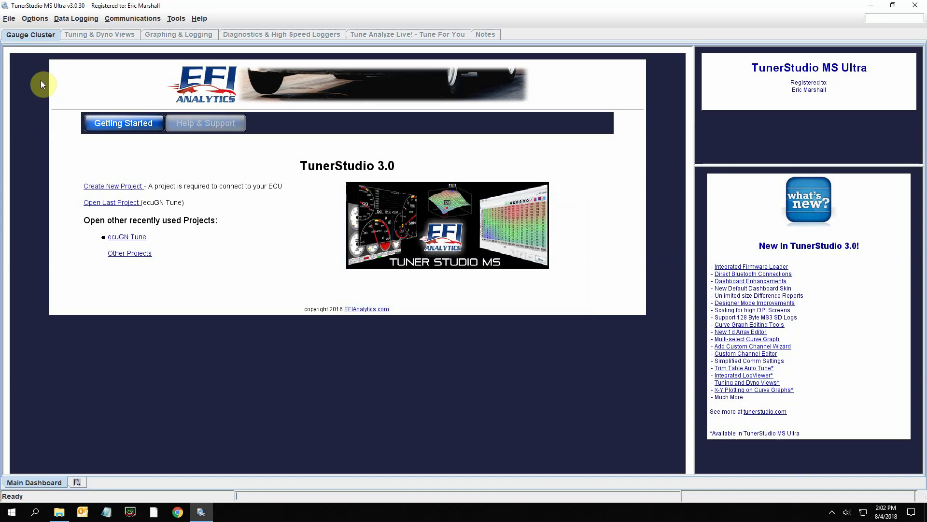
Bring File Explorer back and read the Install - read me.txt instructions
left_click(59, 513)
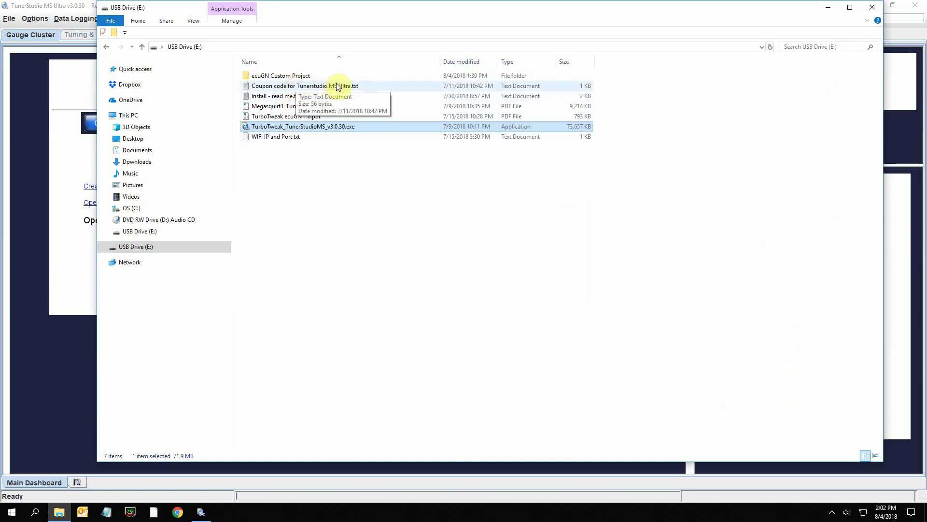
double_click(296, 96)
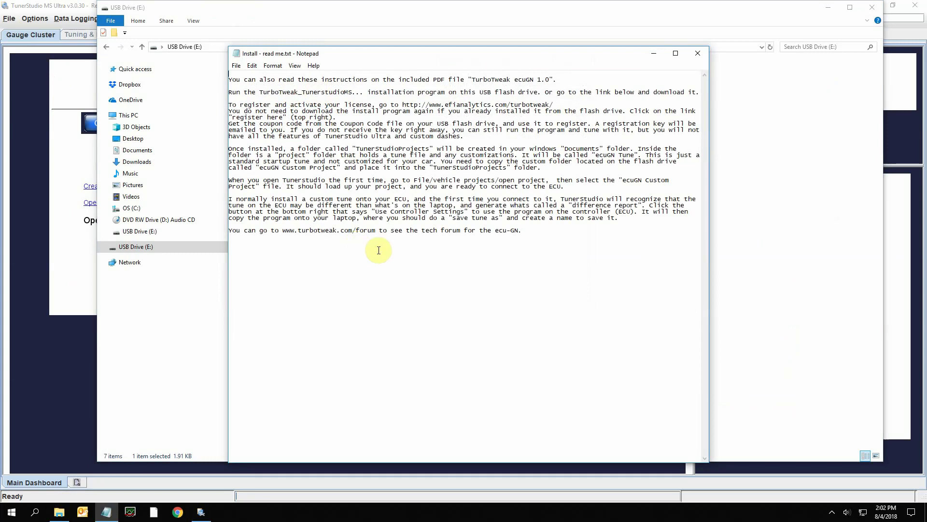
left_click(698, 53)
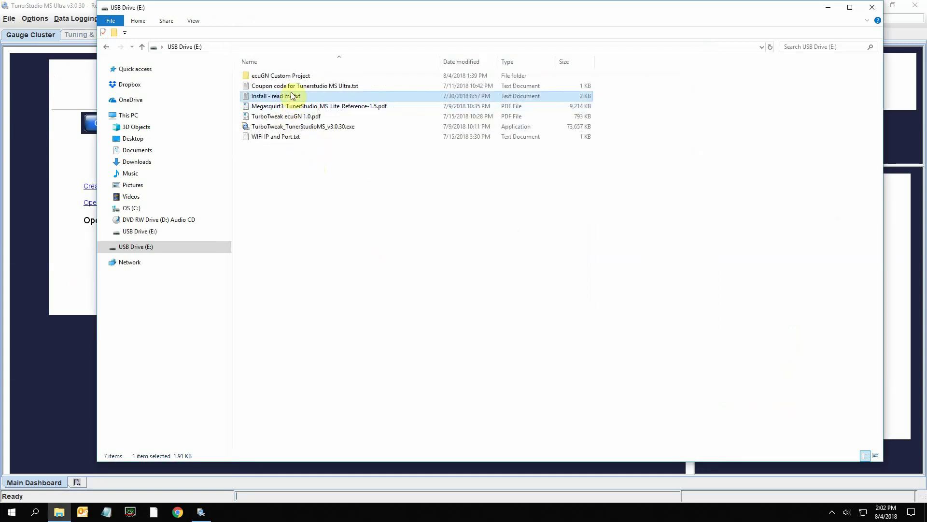
Select the ecuGN Custom Project folder and minimize then restore the Explorer window
left_click(293, 76)
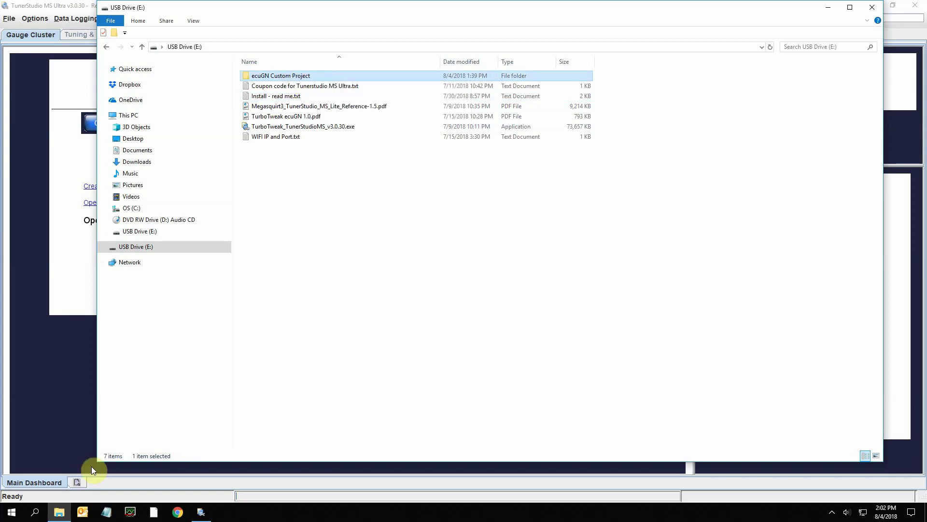
left_click(59, 513)
left_click(58, 513)
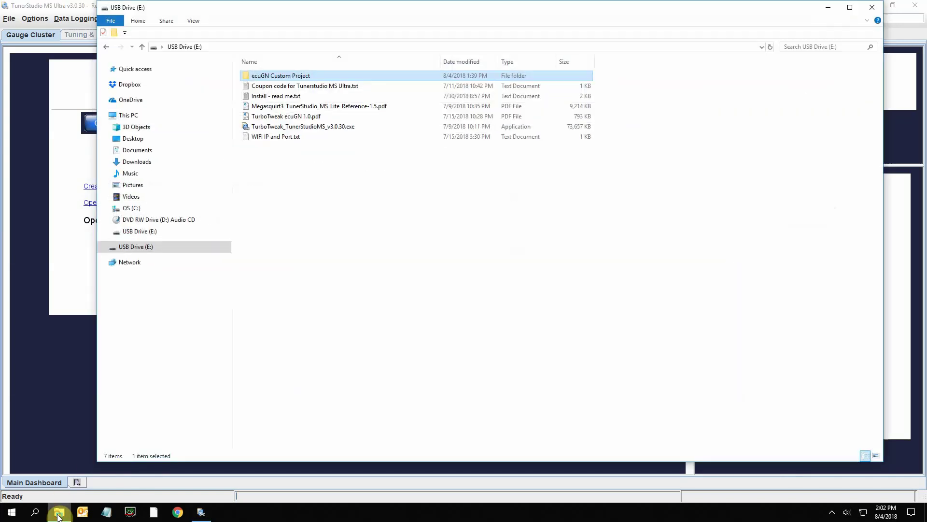
Browse Documents > TunerStudioProjects into the ecuGN Tune folder and back up
left_click(153, 150)
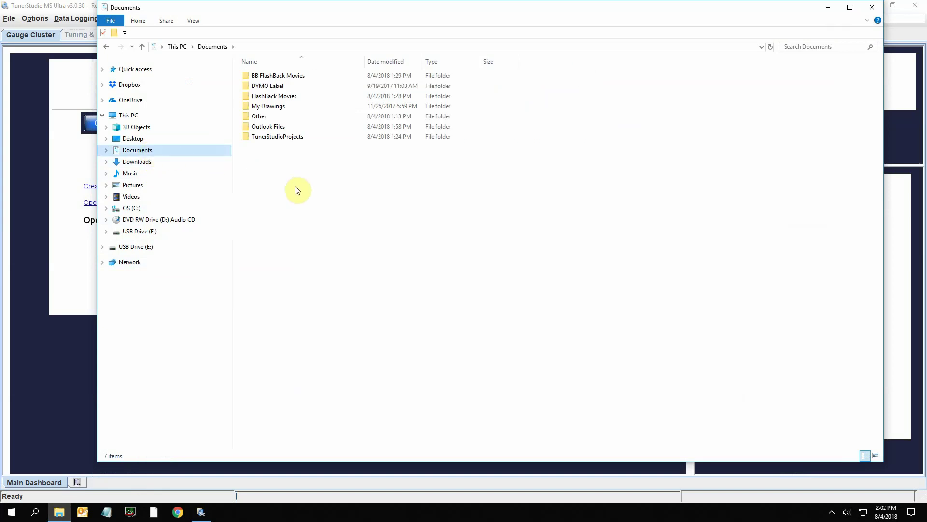
left_click(286, 138)
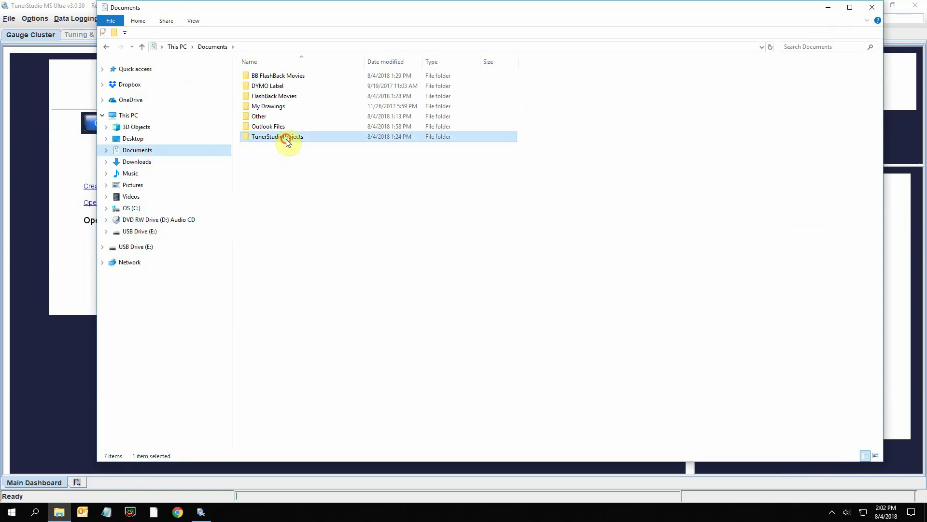
double_click(286, 138)
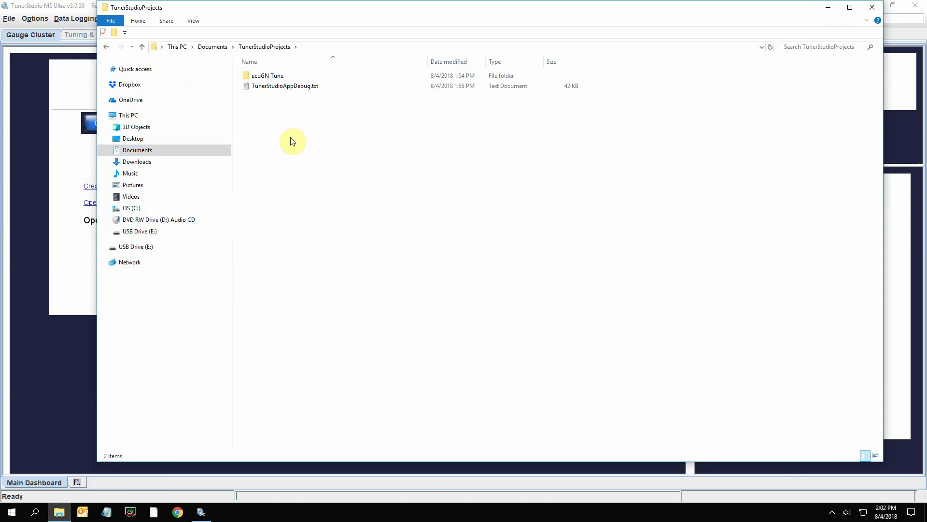
double_click(283, 77)
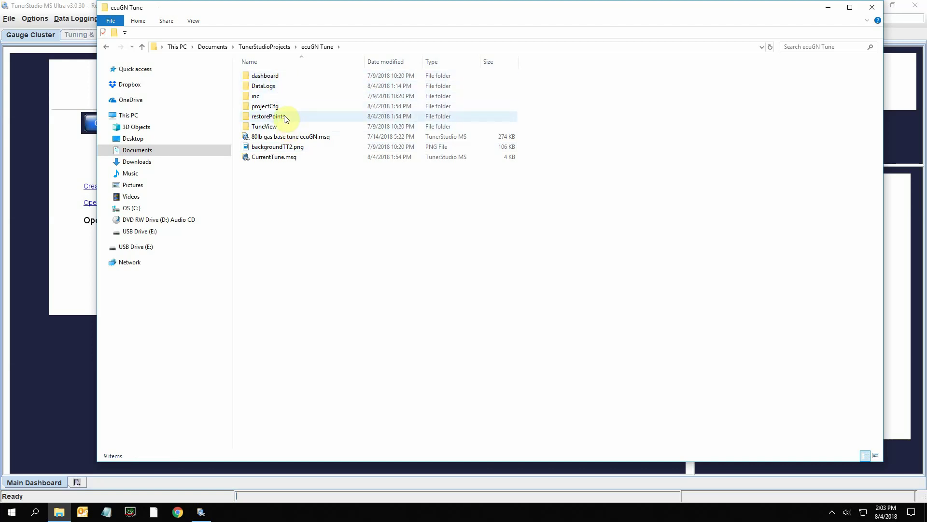
left_click(105, 49)
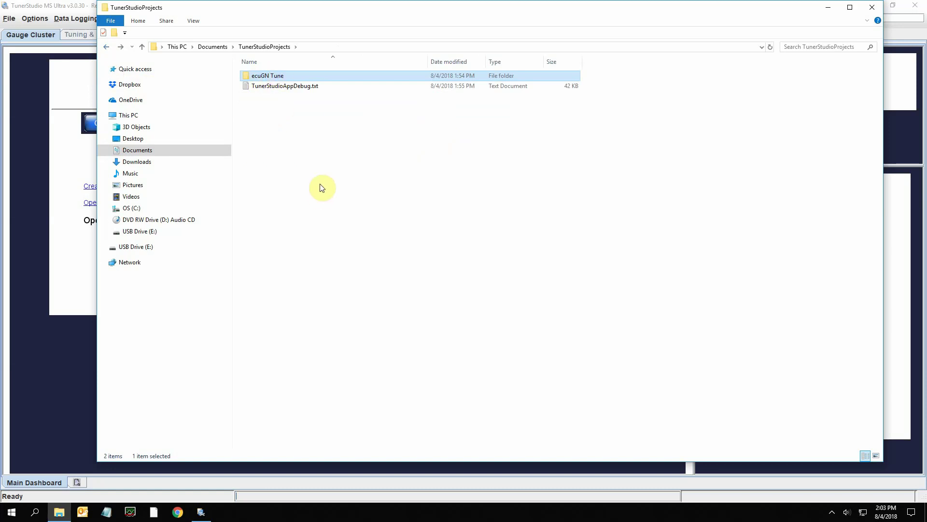
Open the ecuGN Custom Project folder on USB Drive (E:)
left_click(59, 513)
left_click(59, 513)
left_click(154, 248)
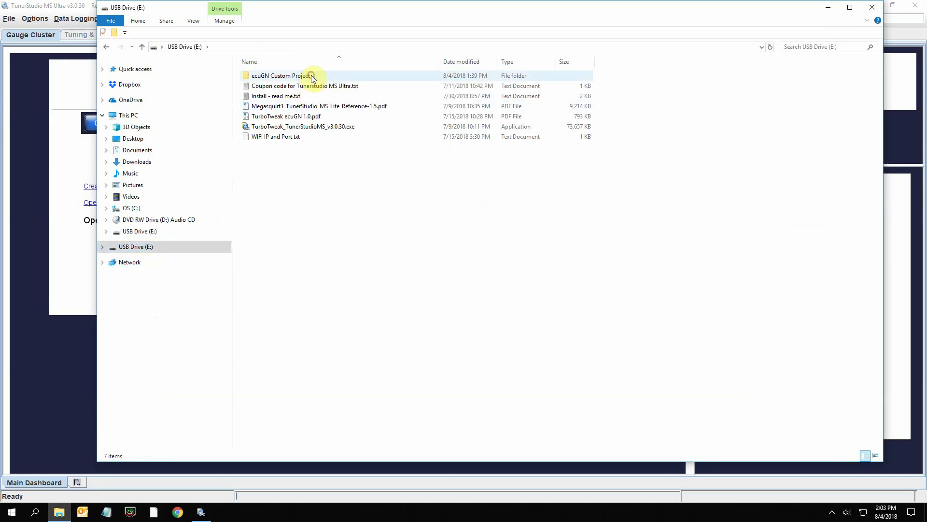
left_click(293, 76)
double_click(294, 76)
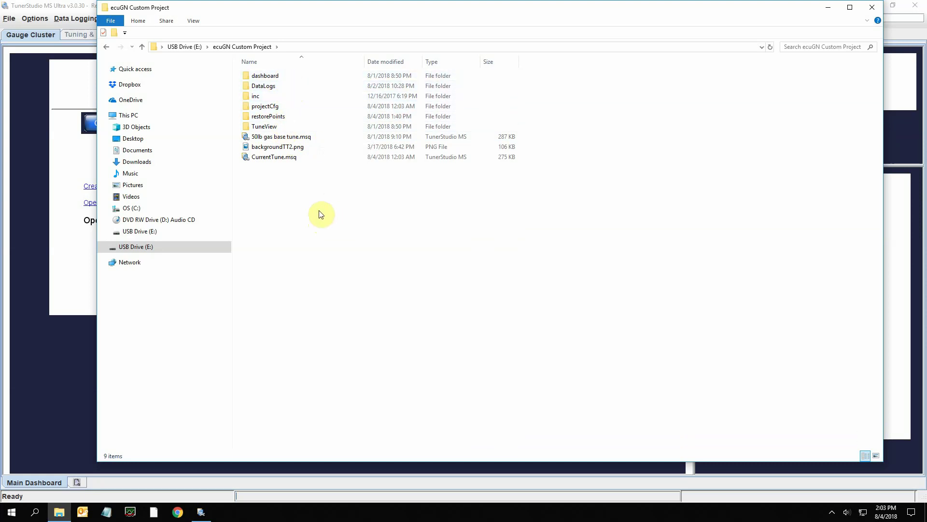
Revisit Documents > TunerStudioProjects, then return to USB Drive (E:)
left_click(162, 151)
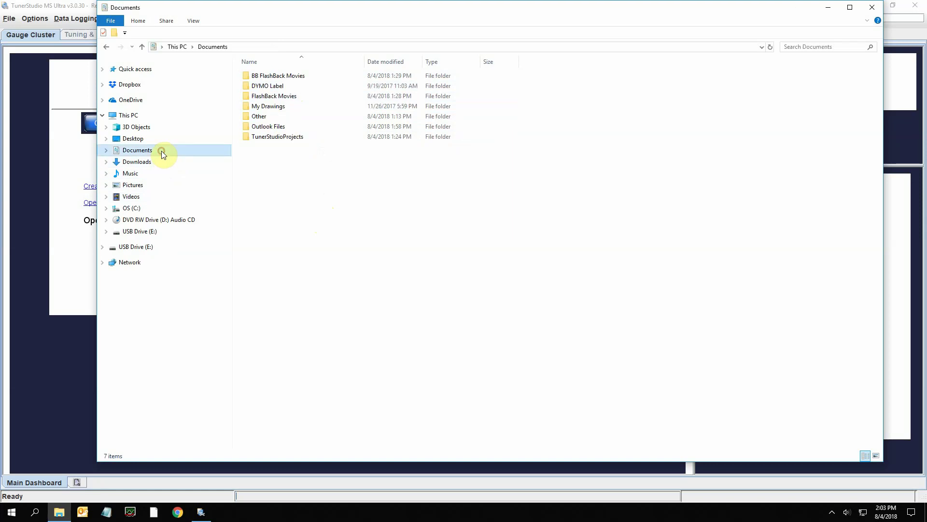
double_click(276, 137)
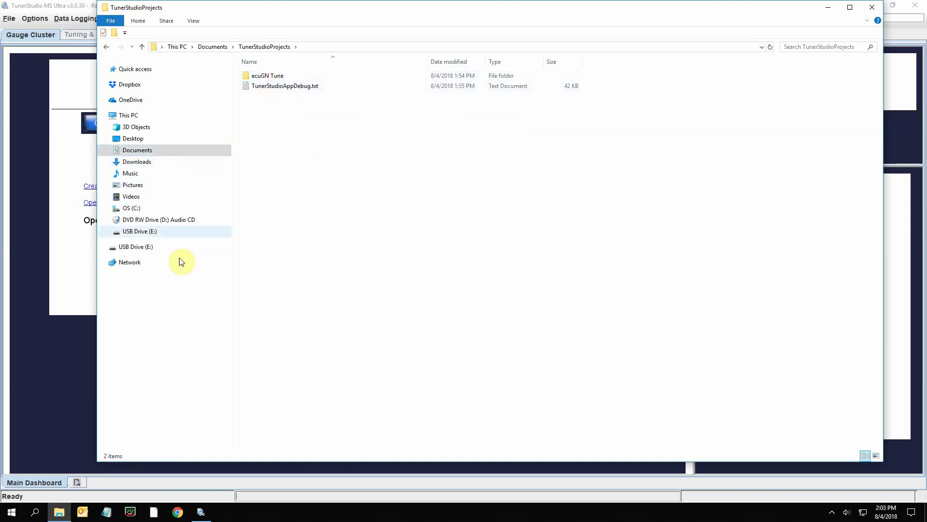
left_click(155, 246)
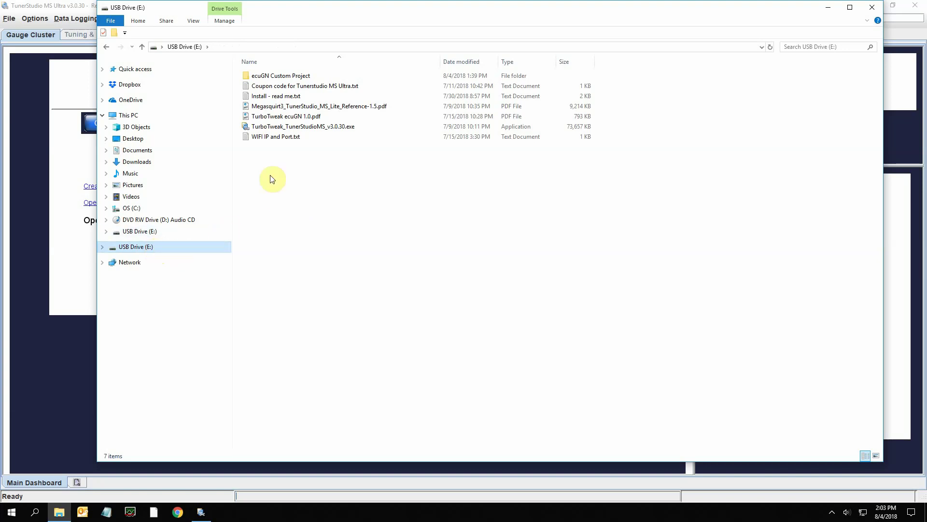
Copy ecuGN Custom Project from USB Drive (E:) and paste it into Documents > TunerStudioProjects
right_click(295, 77)
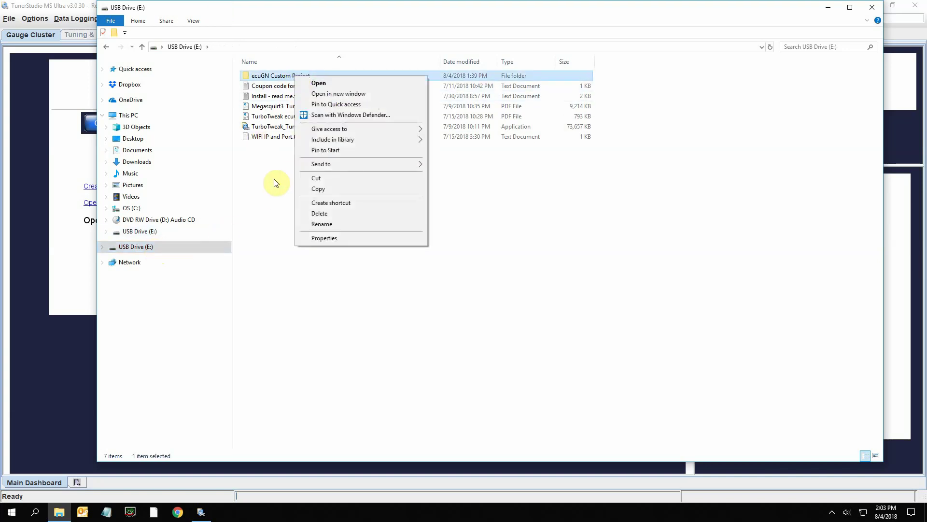
left_click(321, 187)
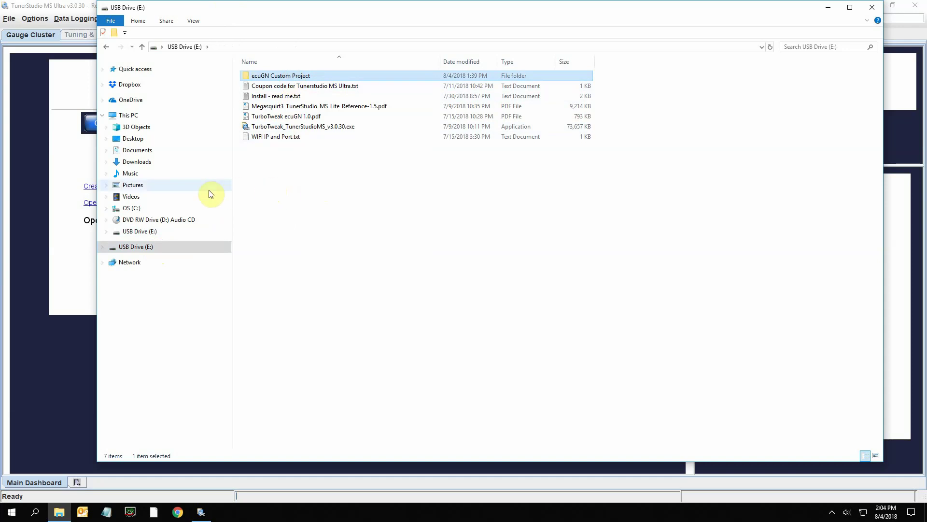
left_click(161, 154)
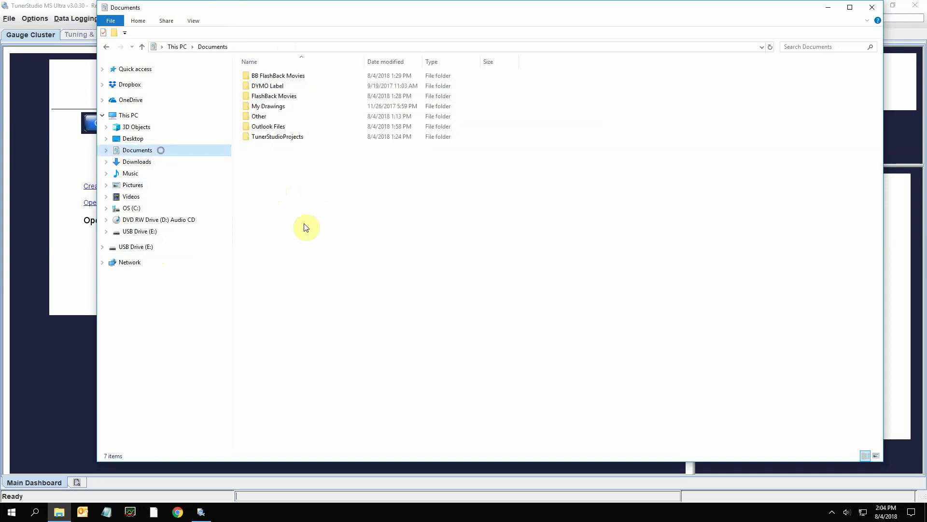
double_click(299, 140)
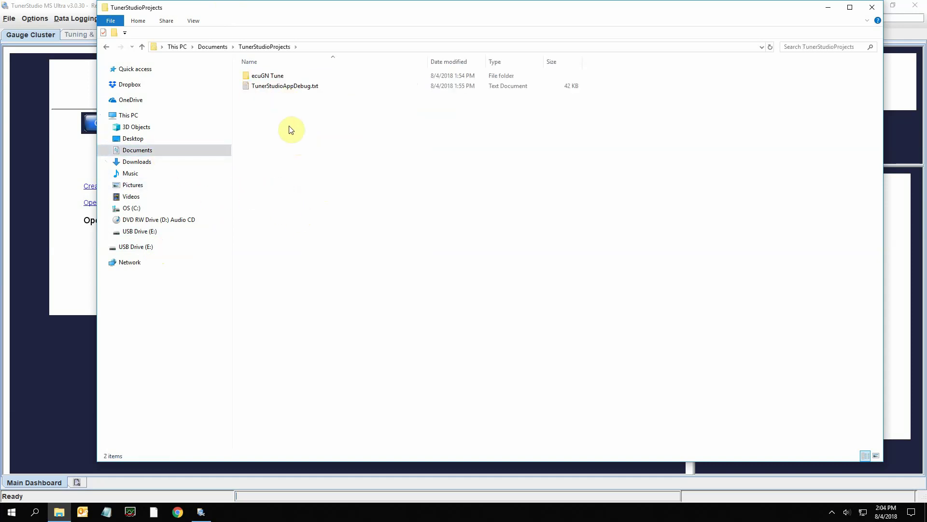
right_click(289, 126)
left_click(352, 192)
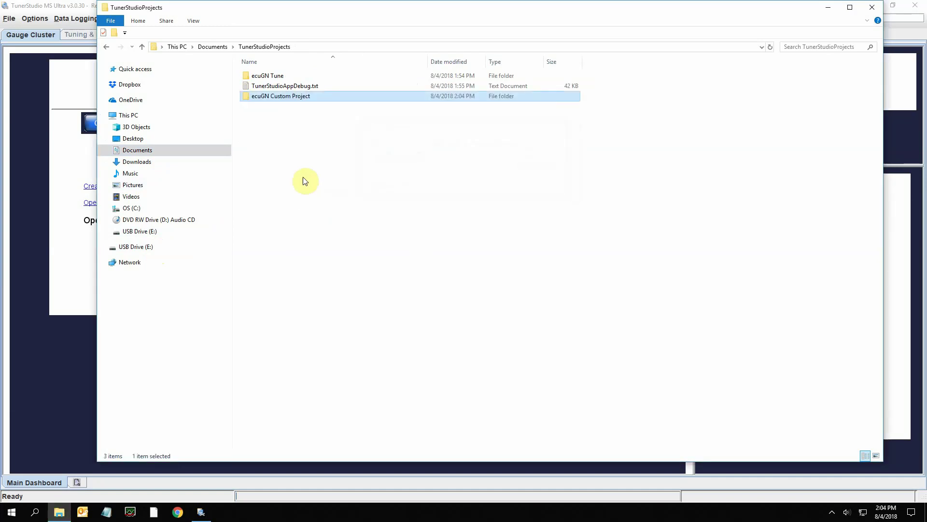
left_click(295, 129)
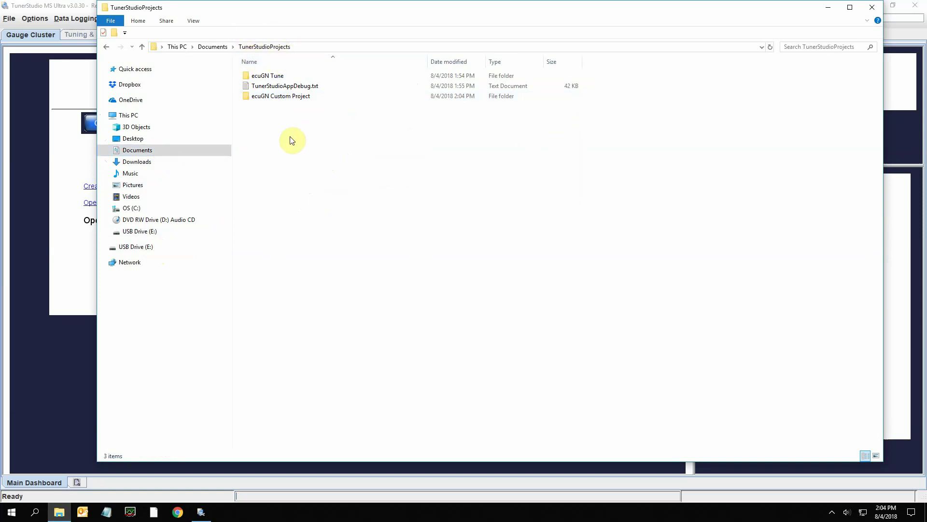
Close File Explorer and open ecuGN Custom Project via File > Open Project
left_click(873, 7)
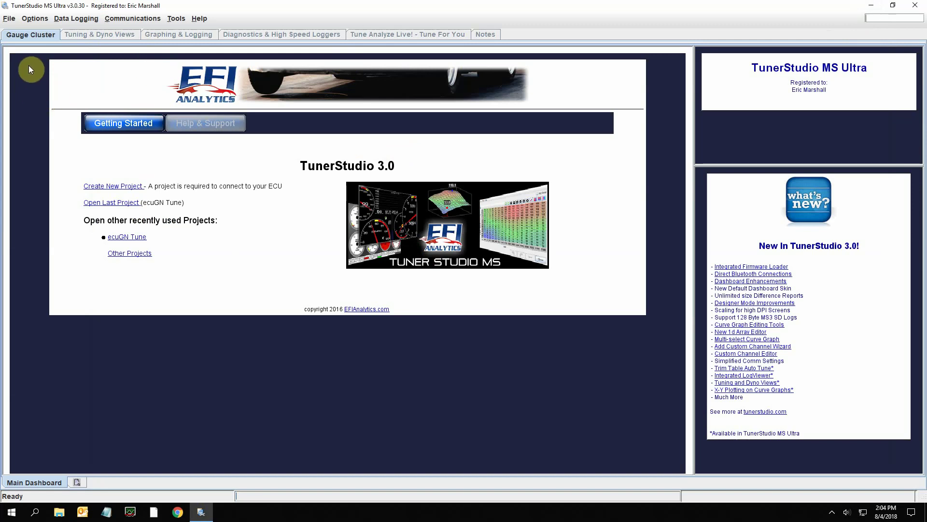
left_click(9, 19)
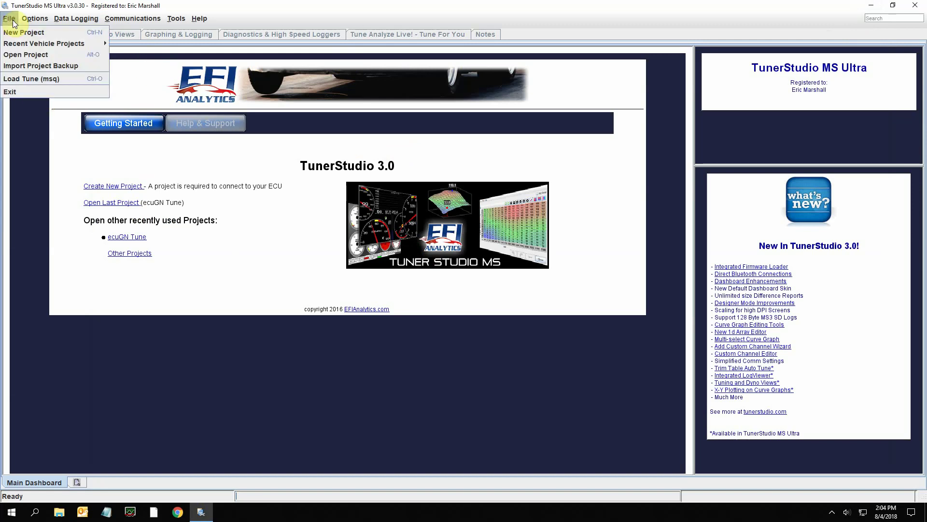
left_click(14, 54)
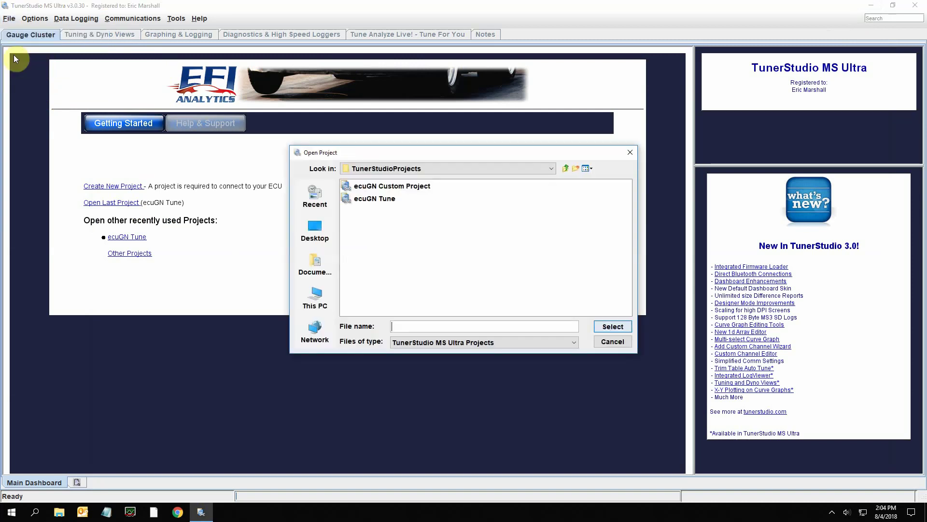
left_click(419, 188)
left_click(599, 327)
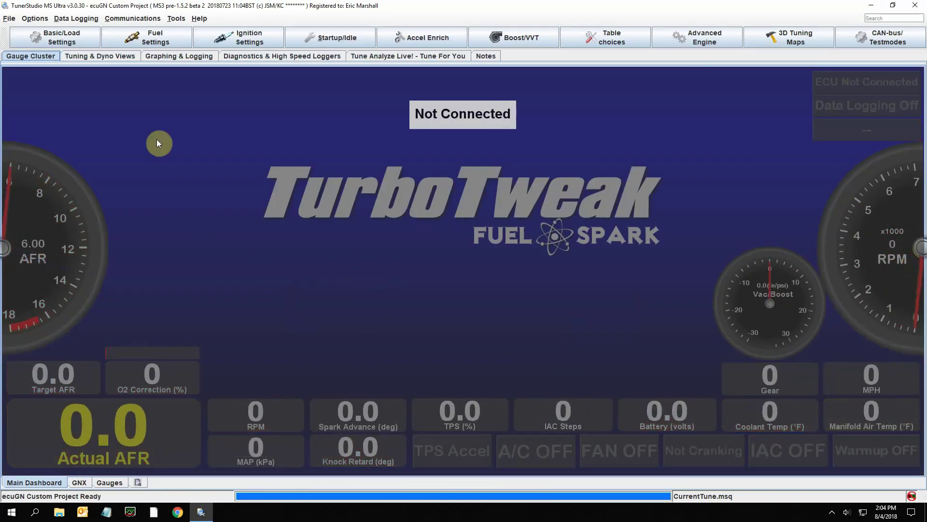
Load 50lb gas base tune.msq via File > Load Tune (msq), confirming the settings replacement
left_click(9, 18)
left_click(8, 68)
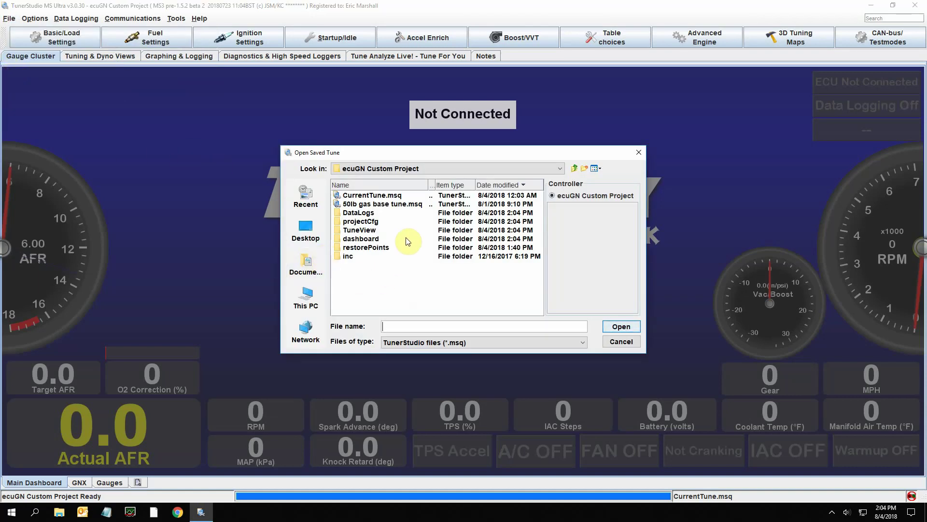
left_click(382, 206)
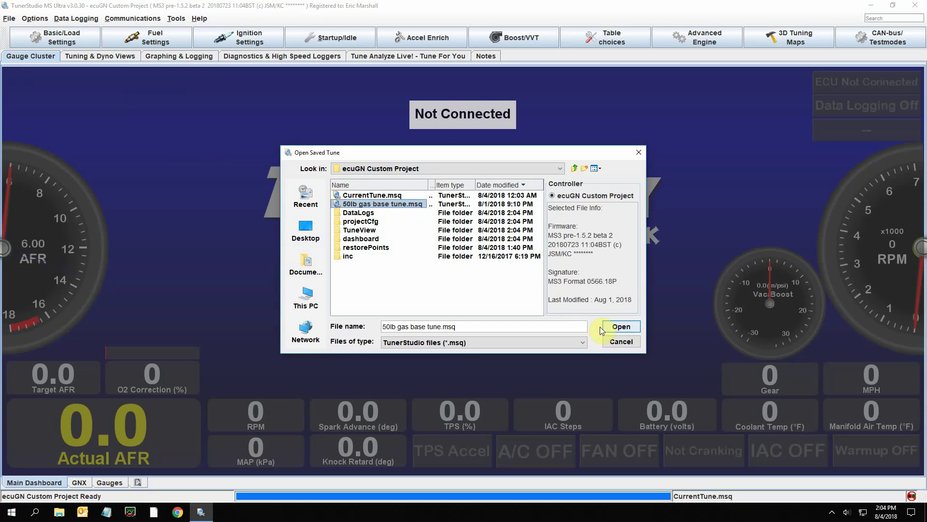
left_click(620, 327)
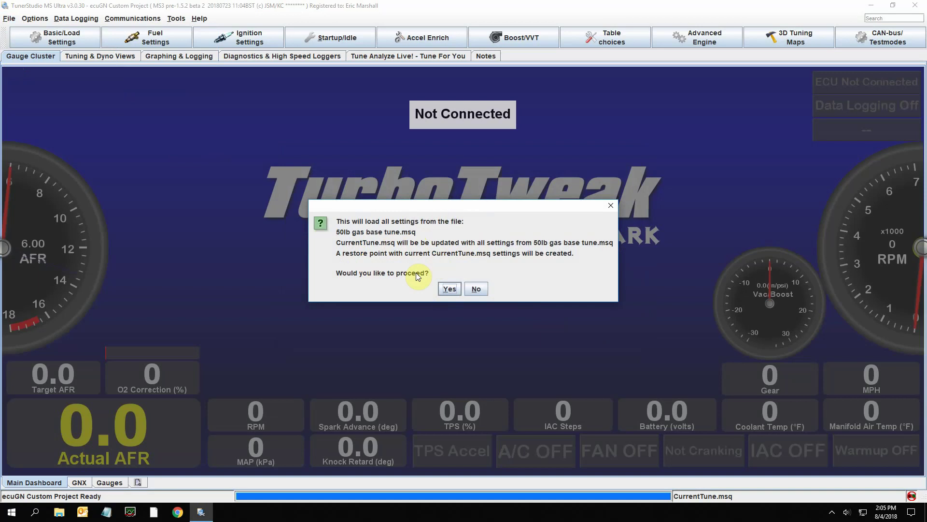
left_click(445, 288)
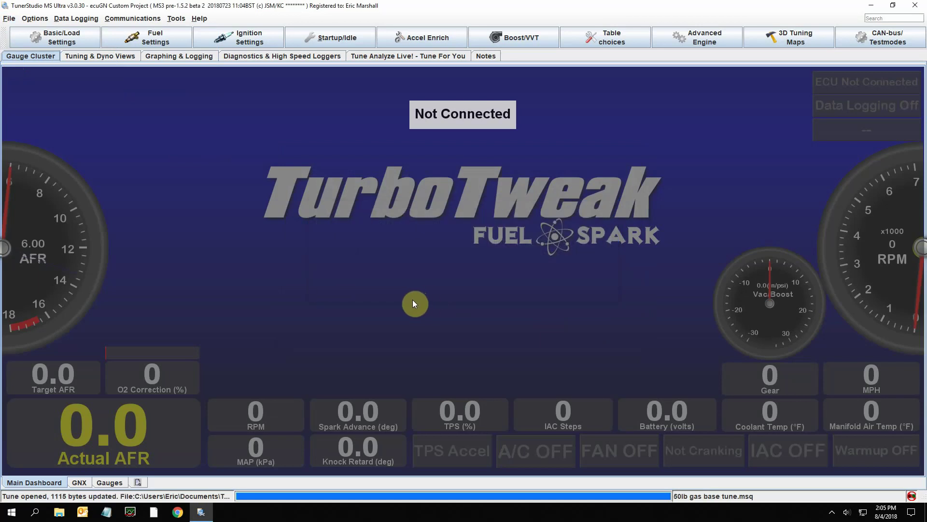